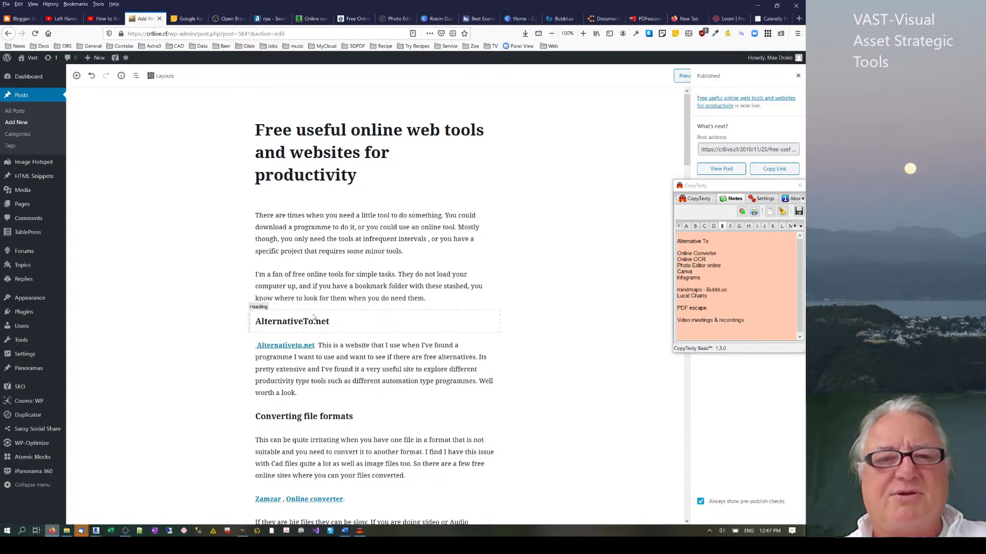
Search AlternativeTo for 'blueprism' to list Blue Prism and similar apps.
click(266, 19)
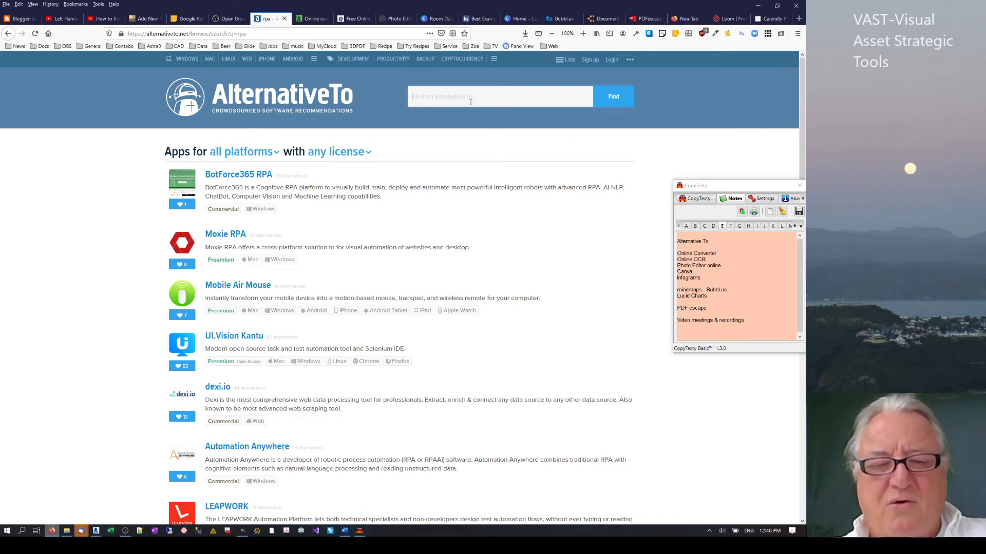
text(blu)
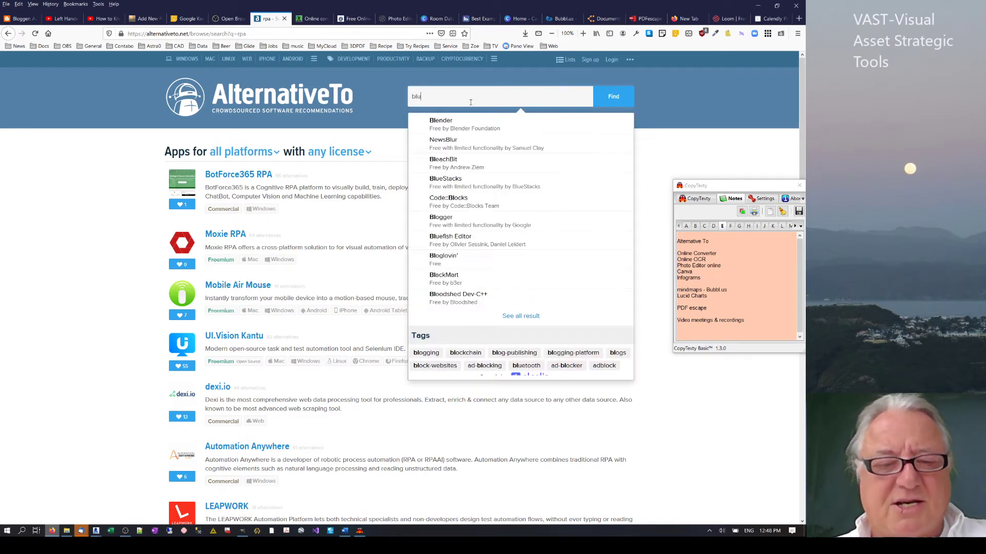
text(eprisp)
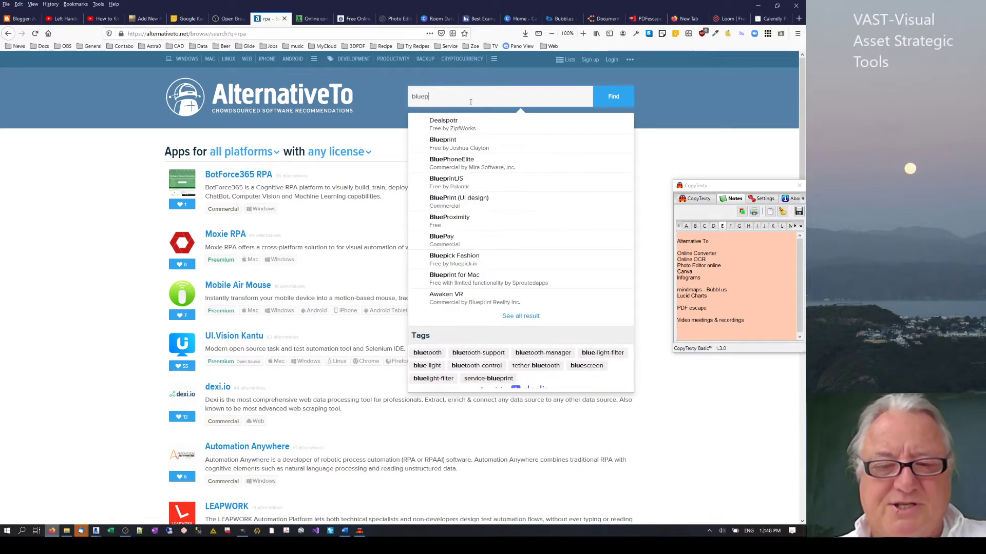
key(BackSpace)
text(m)
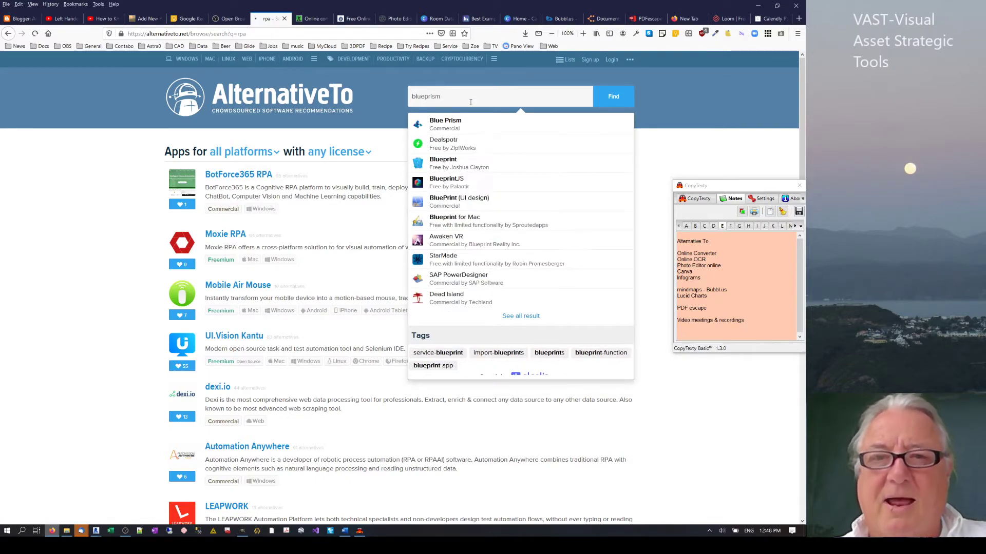
key(Return)
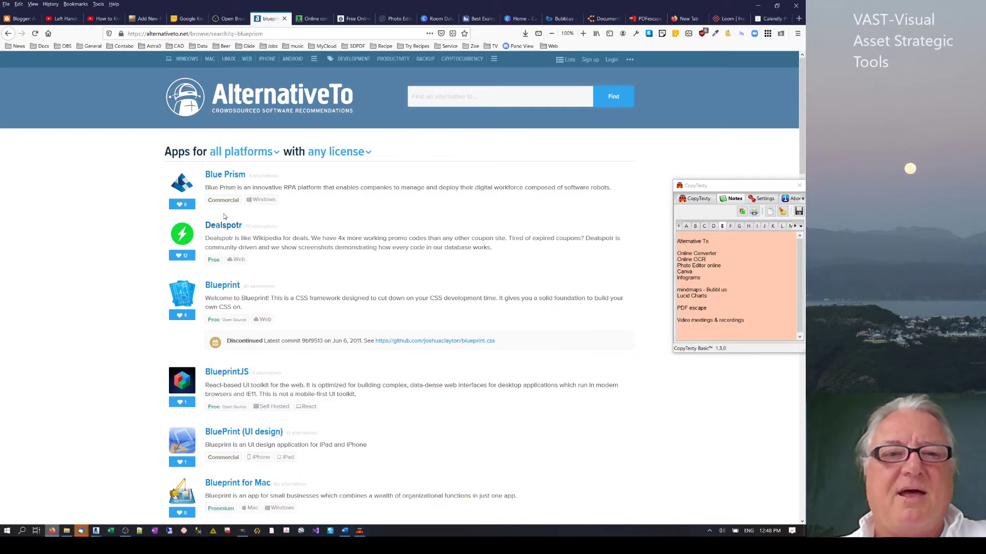
click(222, 175)
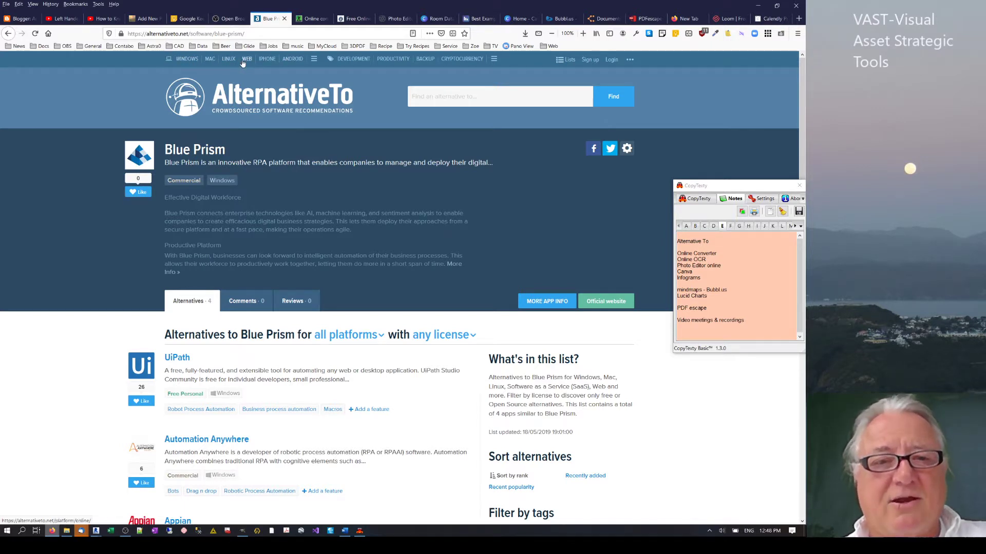
scroll(205, 348, down, 4)
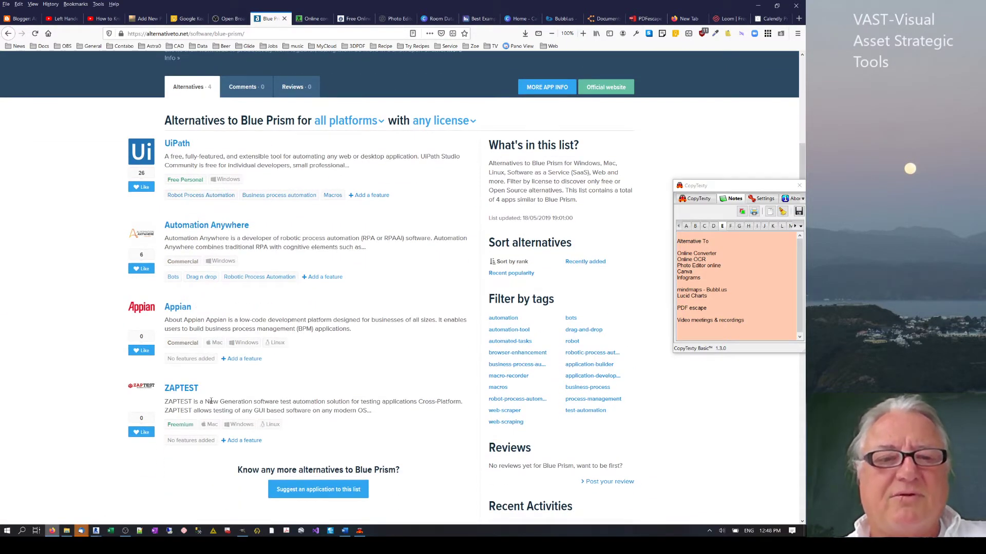
scroll(214, 424, down, 1)
scroll(382, 344, up, 5)
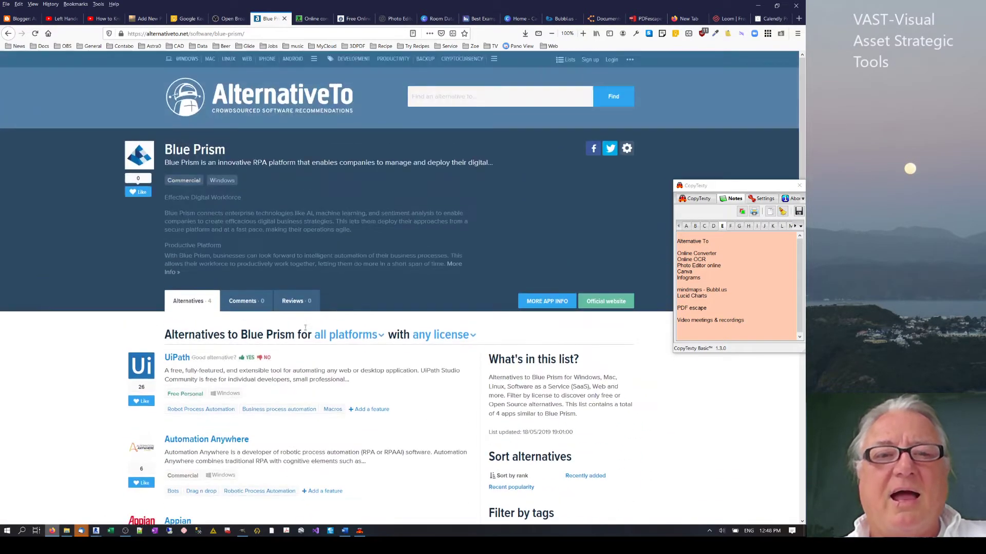
click(382, 337)
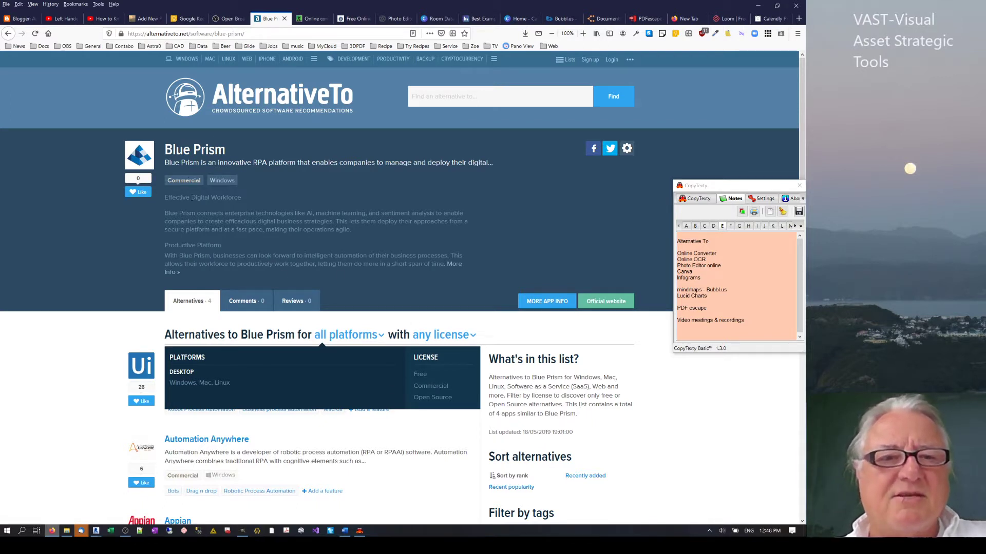
click(177, 276)
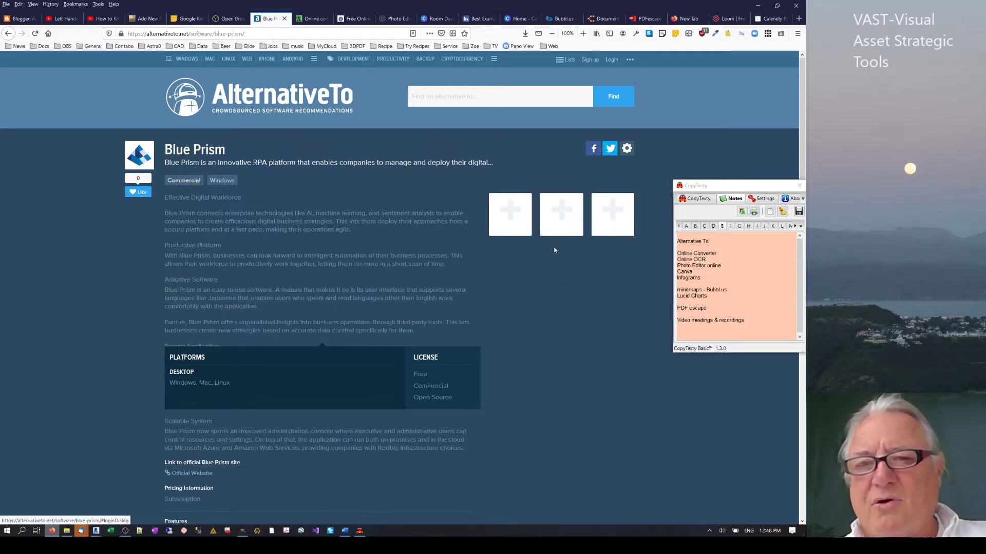
scroll(189, 220, down, 3)
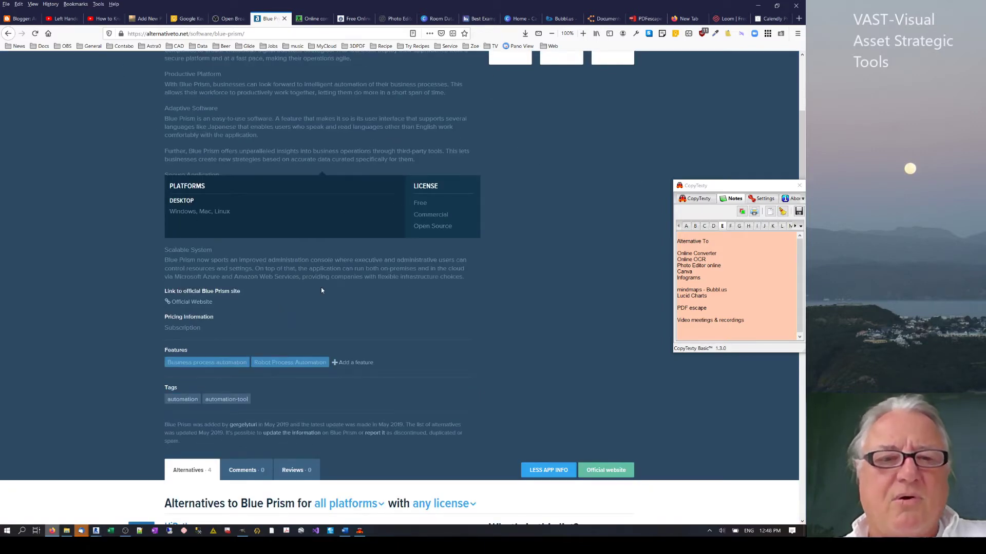
scroll(321, 287, up, 3)
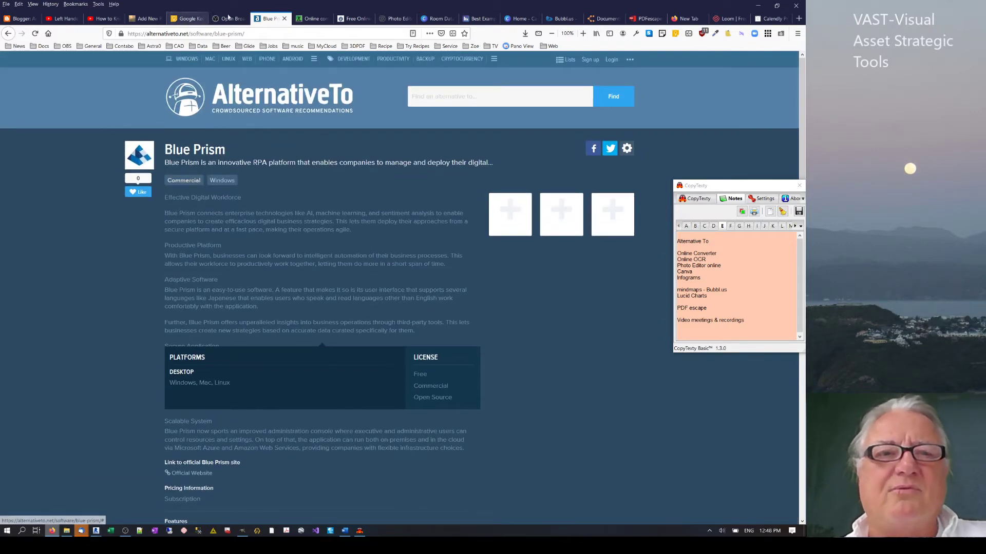
click(8, 34)
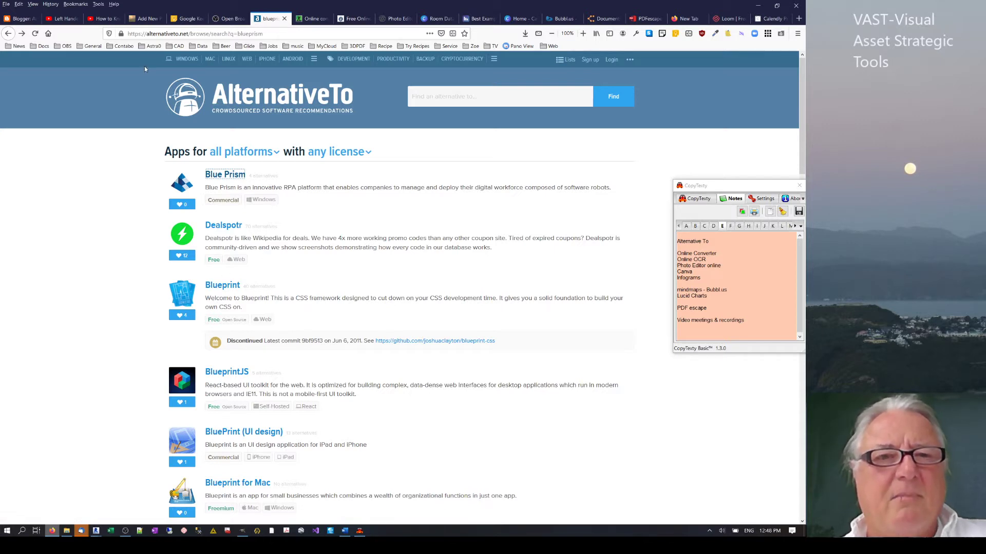
click(424, 97)
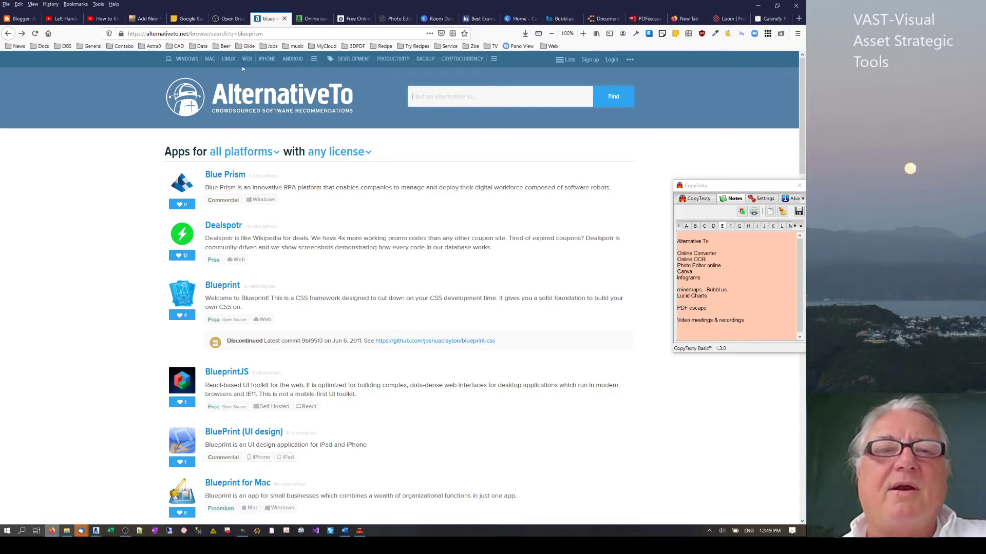
click(438, 96)
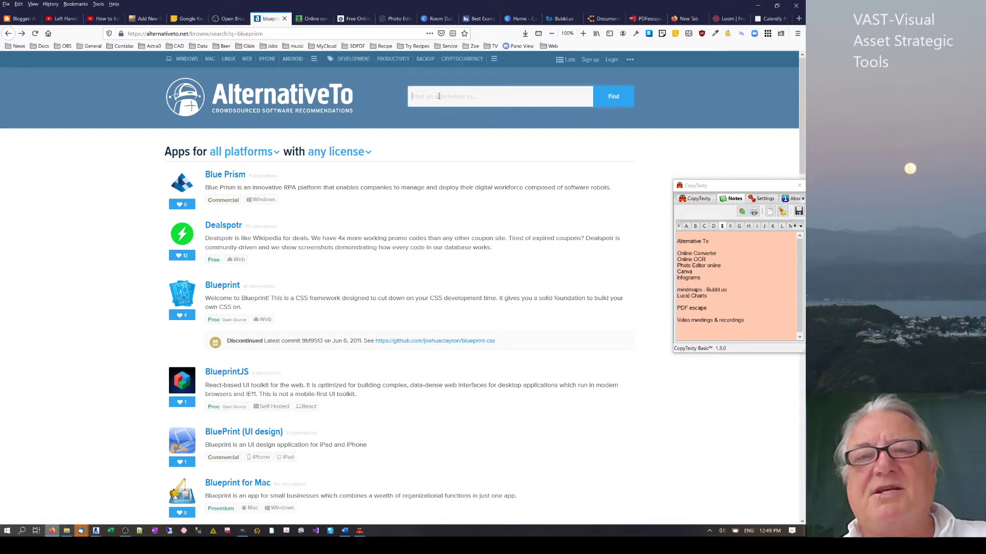
Show the Online-Convert file converter, then bring up the free Online OCR service.
click(316, 19)
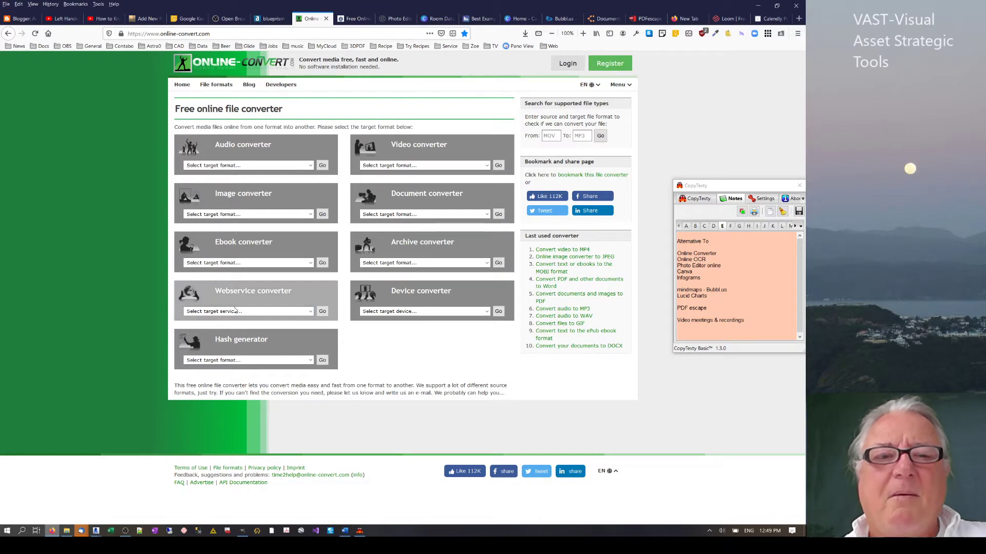
click(357, 21)
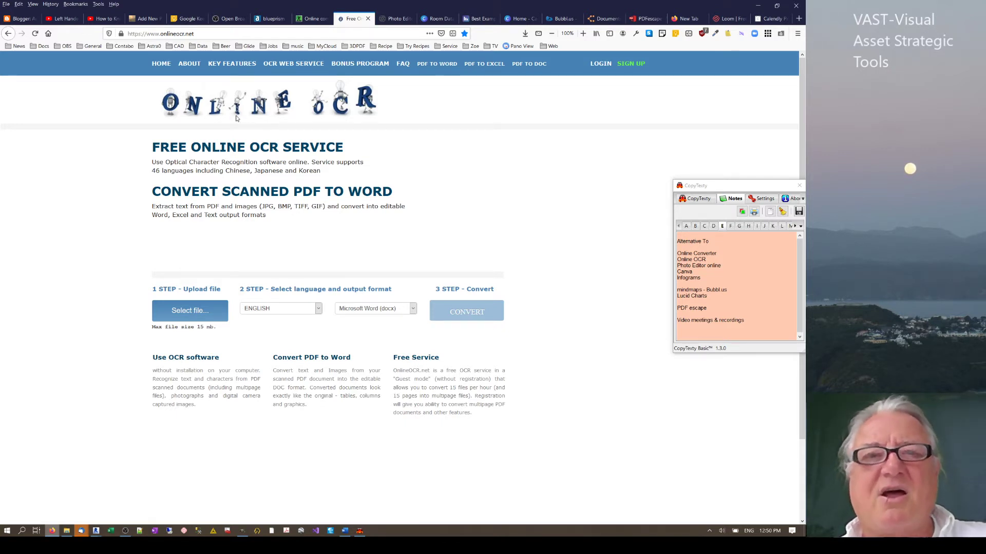
Review OnlineOCR's output formats, keep Microsoft Word (docx), then bring up the Pixlr photo editor.
click(413, 310)
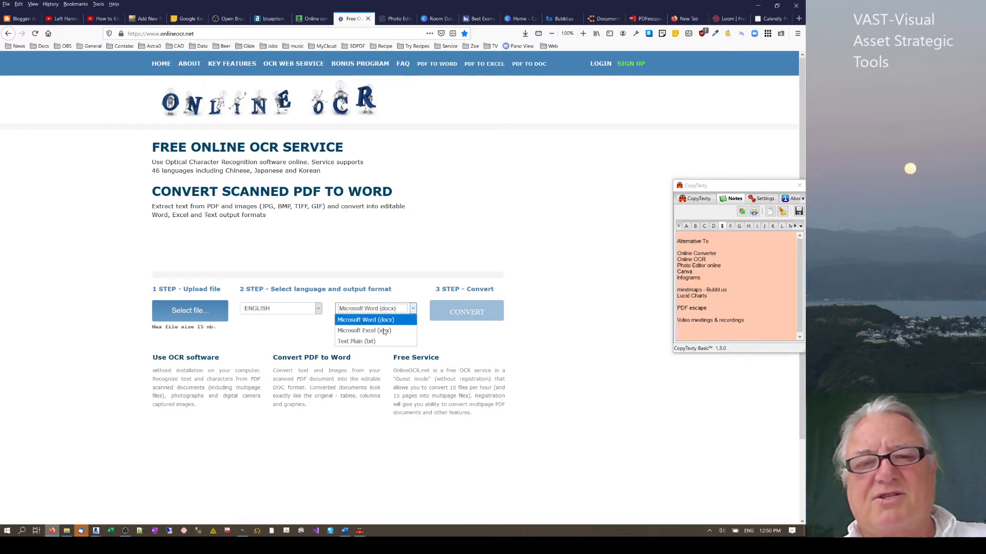
click(406, 262)
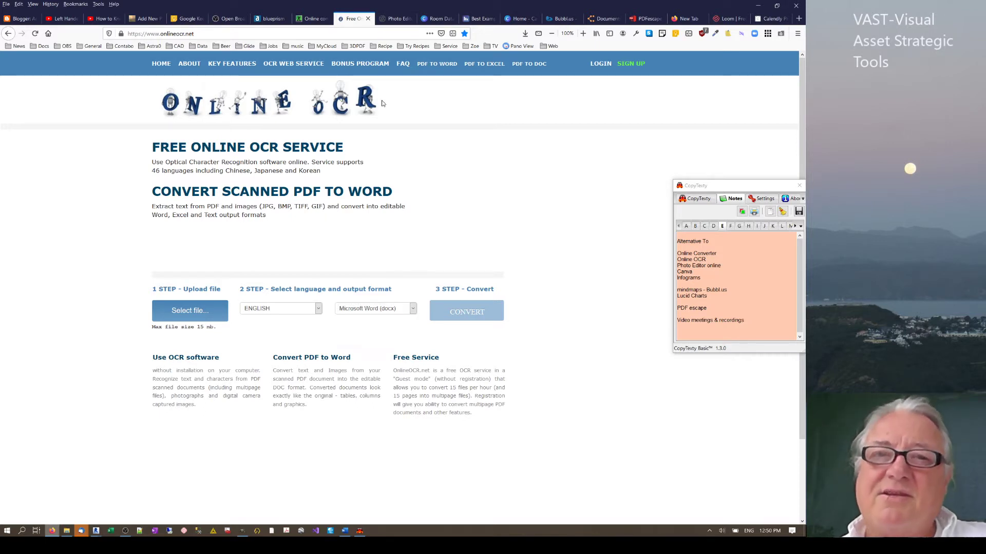
click(394, 19)
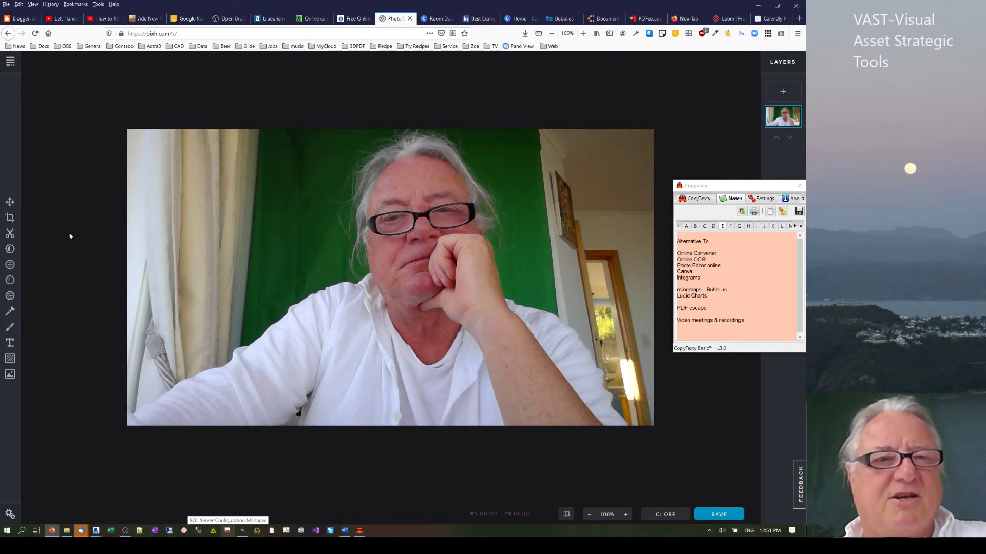
Crop the portrait to a 409 × 312 patch of curtain at its top-left.
click(10, 217)
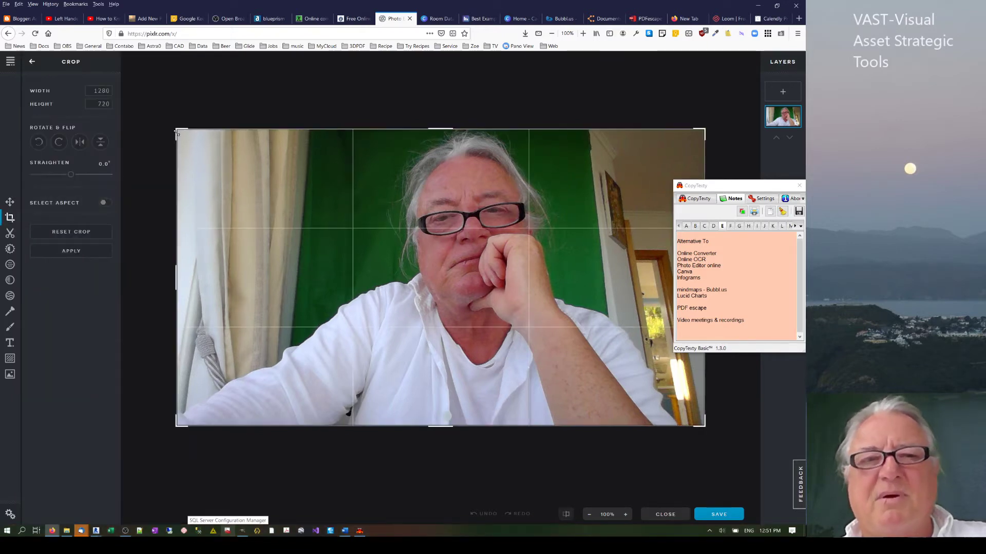
drag(180, 135, 414, 206)
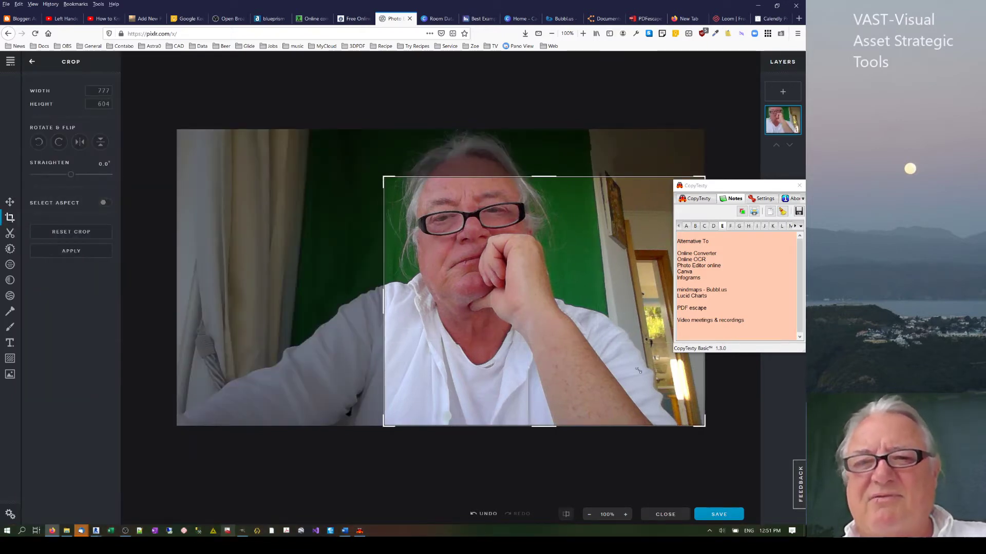
drag(638, 371, 486, 251)
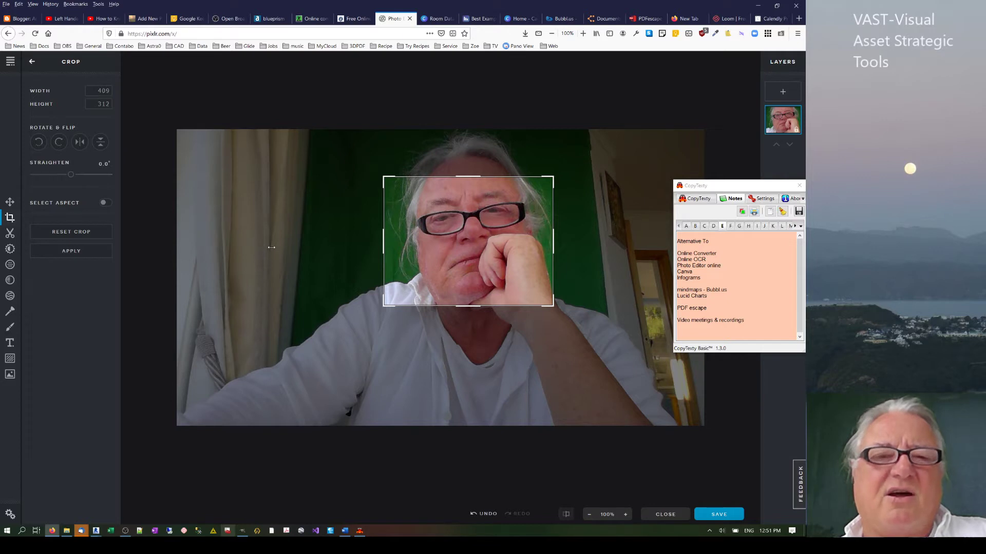
drag(524, 265, 303, 245)
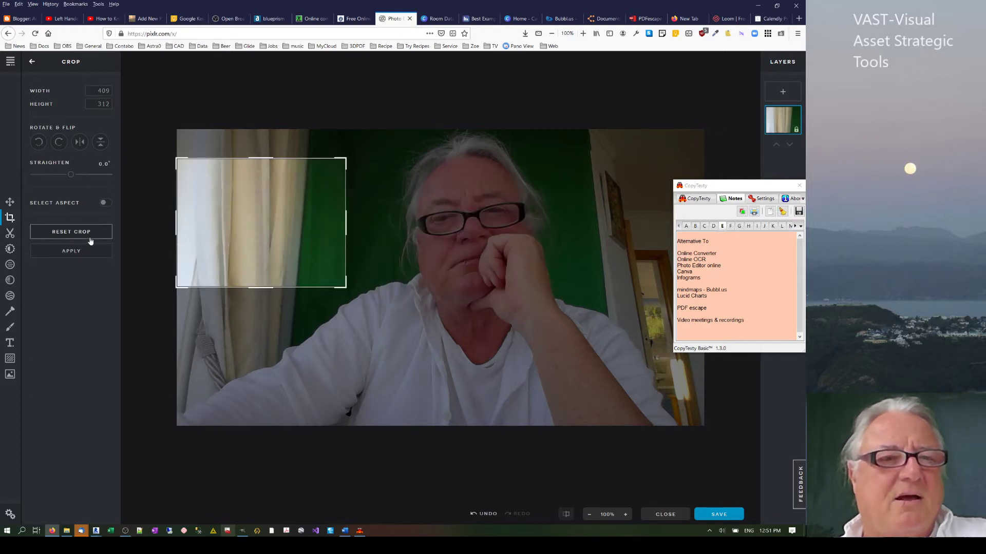
click(11, 329)
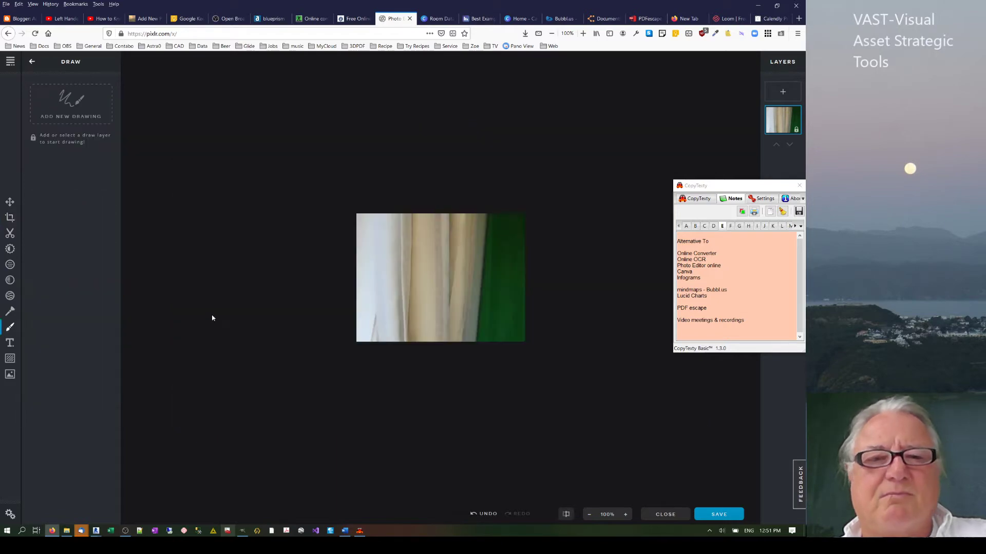
Bring the GIMP desktop image editor to the front, with no image open.
click(240, 532)
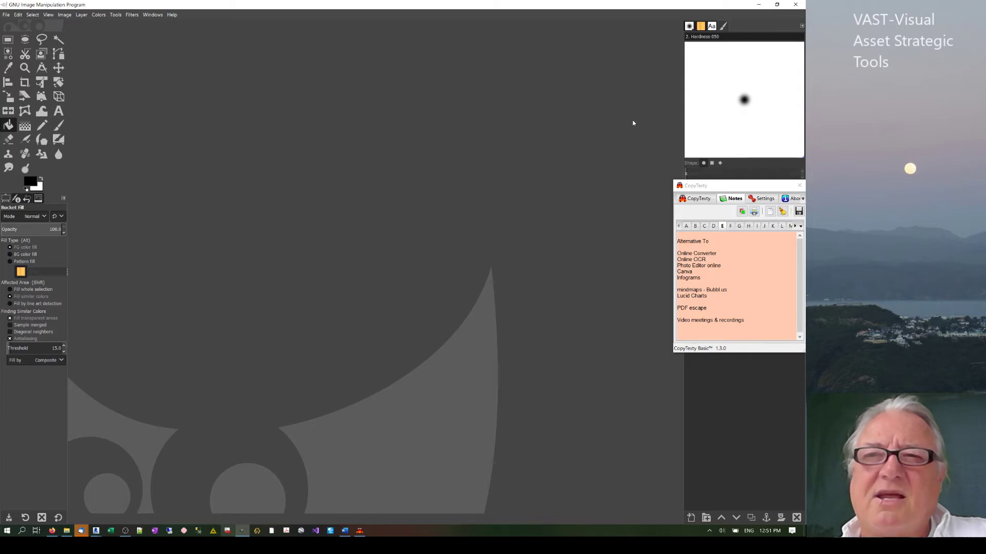
Minimise GIMP and dismiss Pixlr E's Add Layer choices without adding a layer.
click(754, 6)
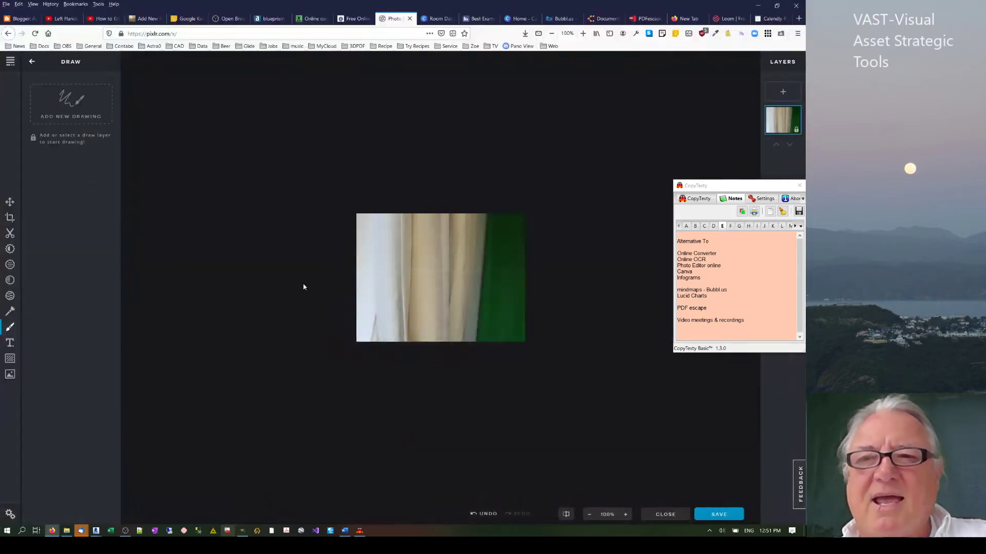
click(781, 91)
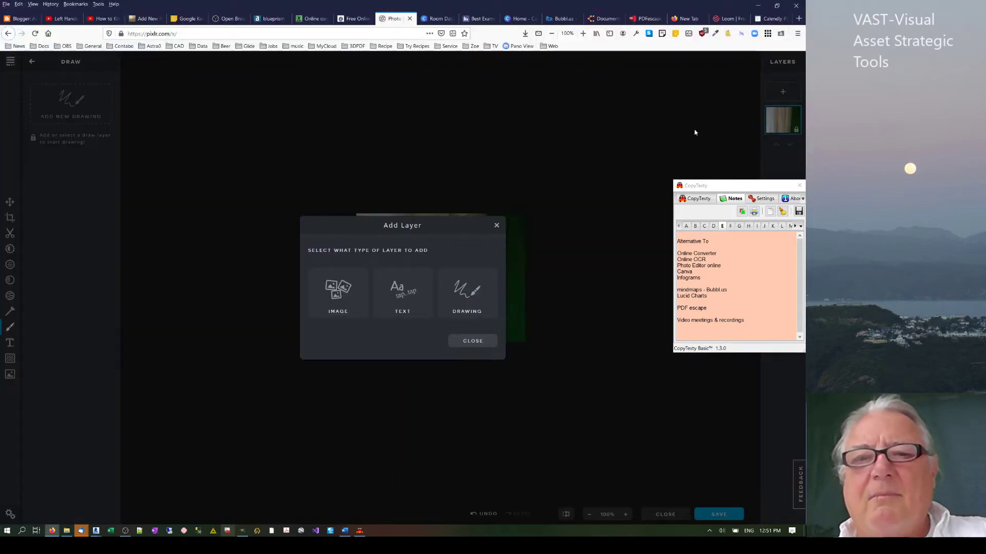
click(496, 225)
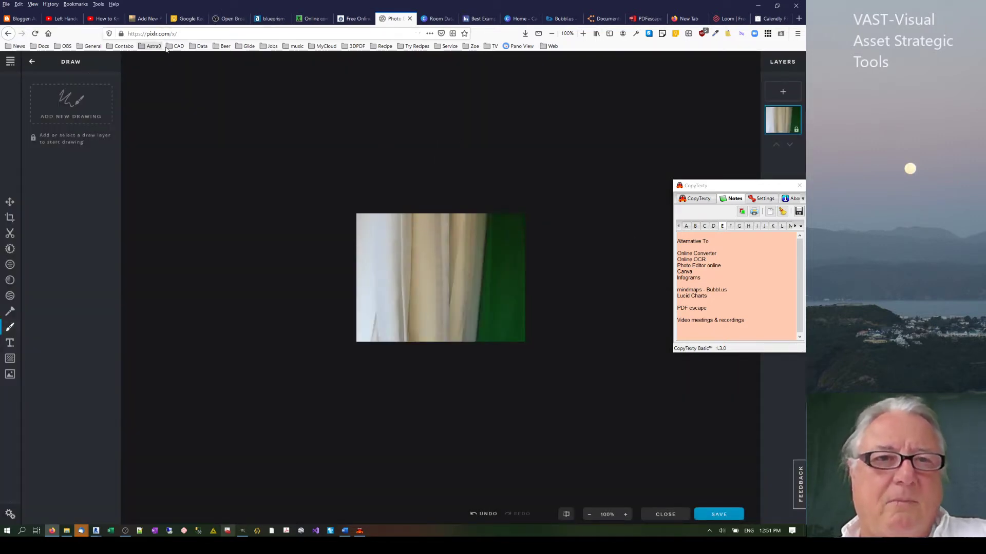
Load pixlr.com, try the Flash-based classic Pixlr Editor, then return to the home page.
click(152, 35)
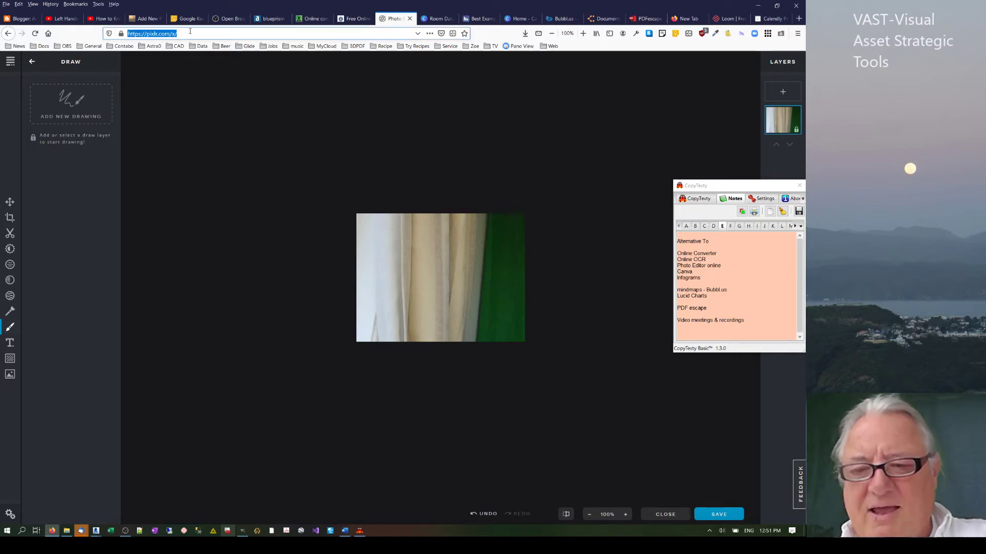
click(190, 32)
key(BackSpace)
key(BackSpace)
key(BackSpace)
key(Return)
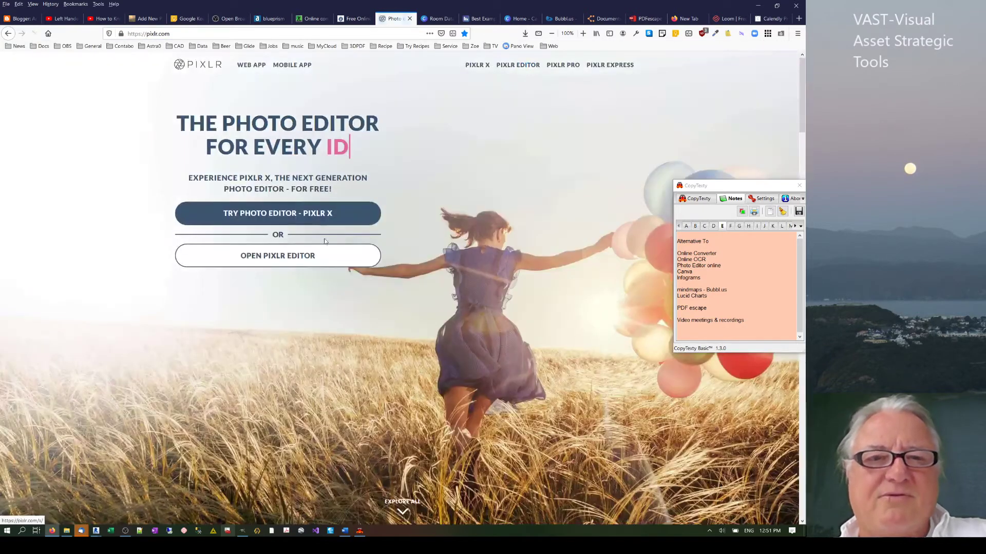
click(296, 254)
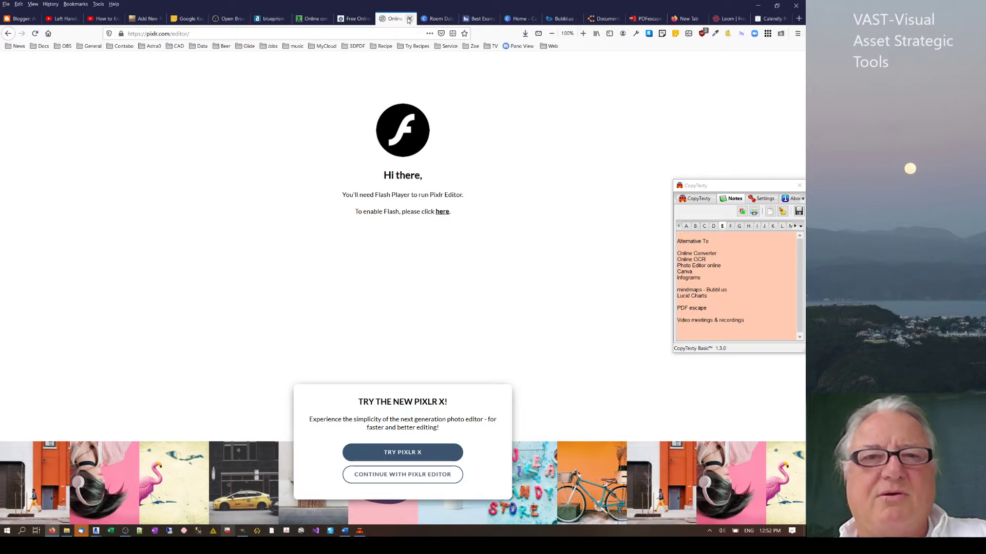
click(8, 34)
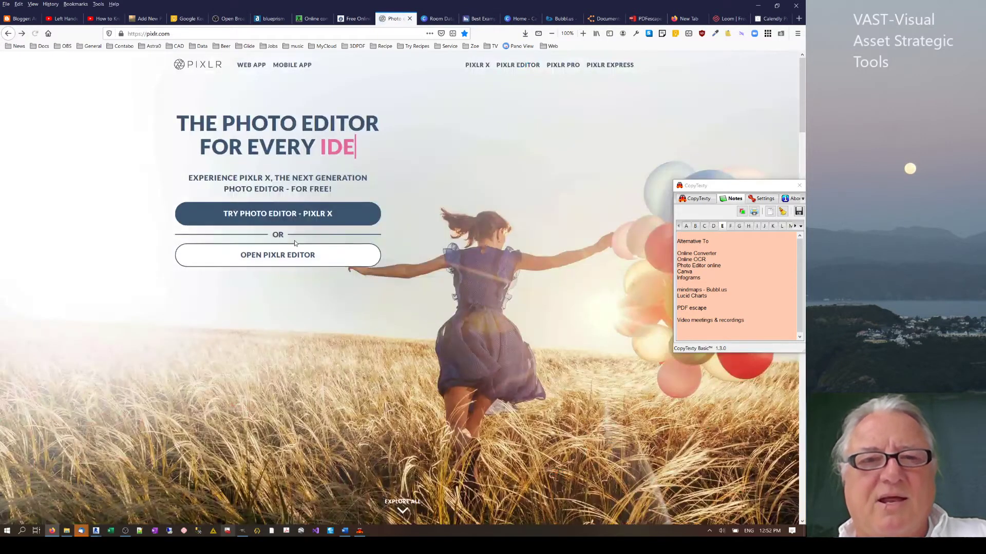
Open Pixlr X, delete the man's photo from its history, then go to Canva's Room Data Sheet design.
click(300, 217)
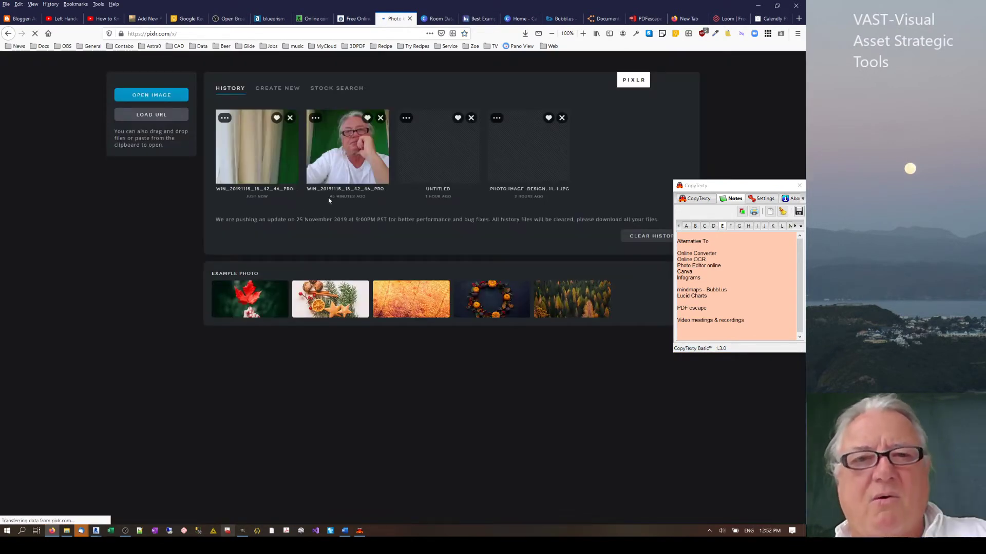
click(380, 118)
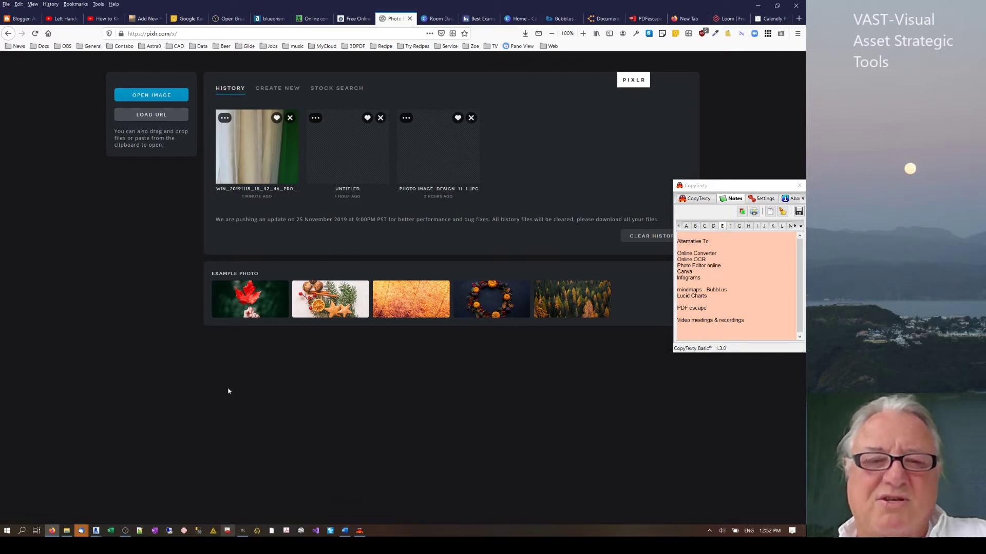
click(436, 19)
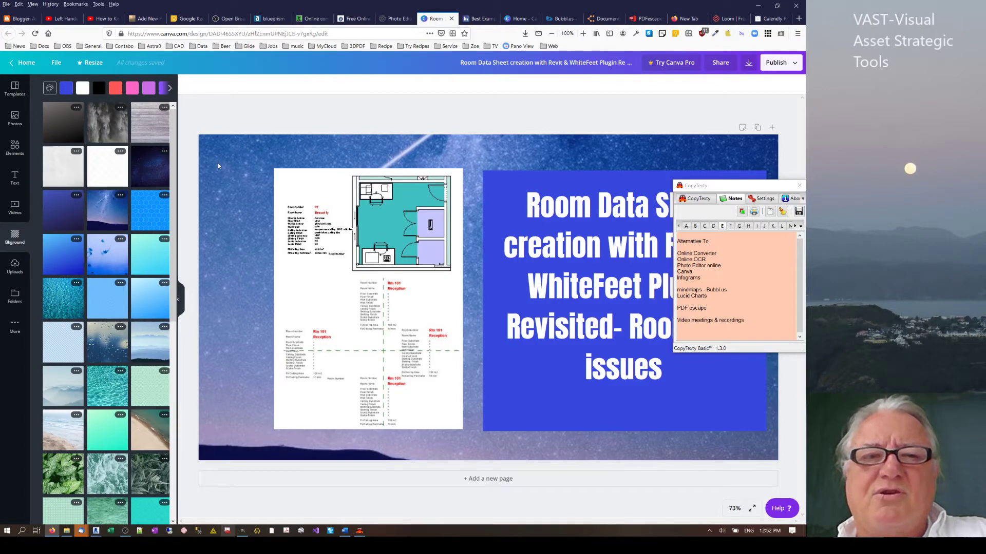
Browse the Canva home page's design categories and template rows, then scroll back to the top.
click(519, 19)
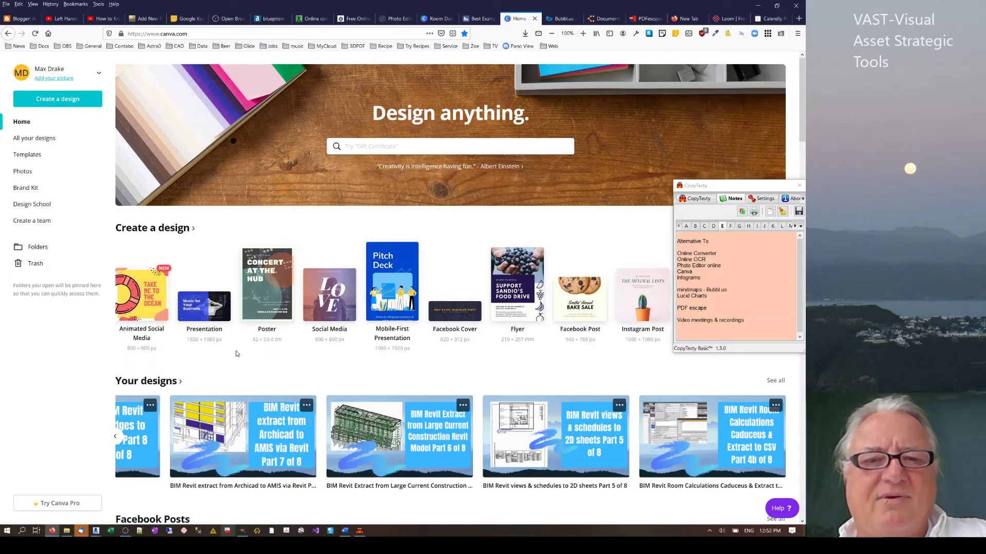
scroll(261, 382, down, 1)
scroll(262, 382, down, 2)
scroll(223, 268, up, 3)
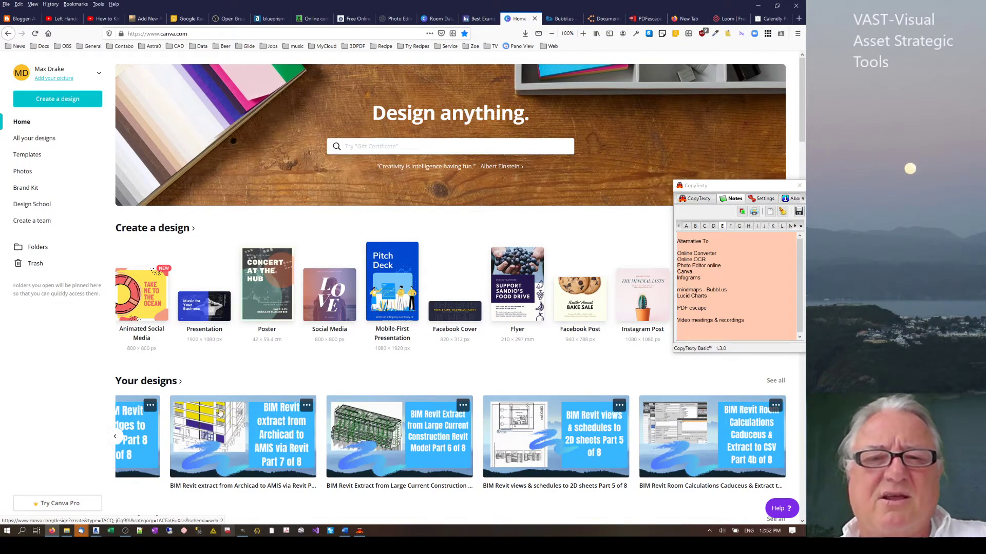
scroll(310, 391, down, 8)
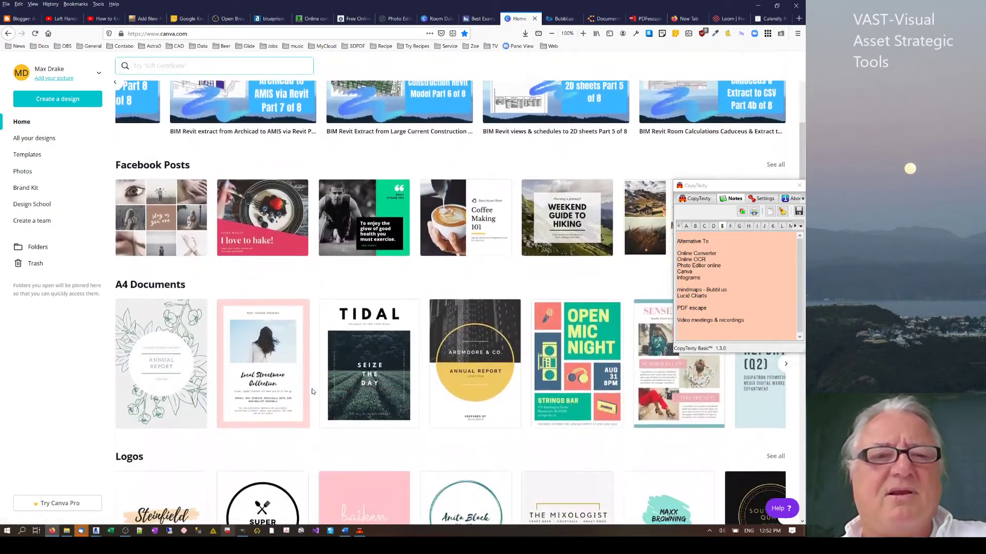
scroll(172, 207, down, 8)
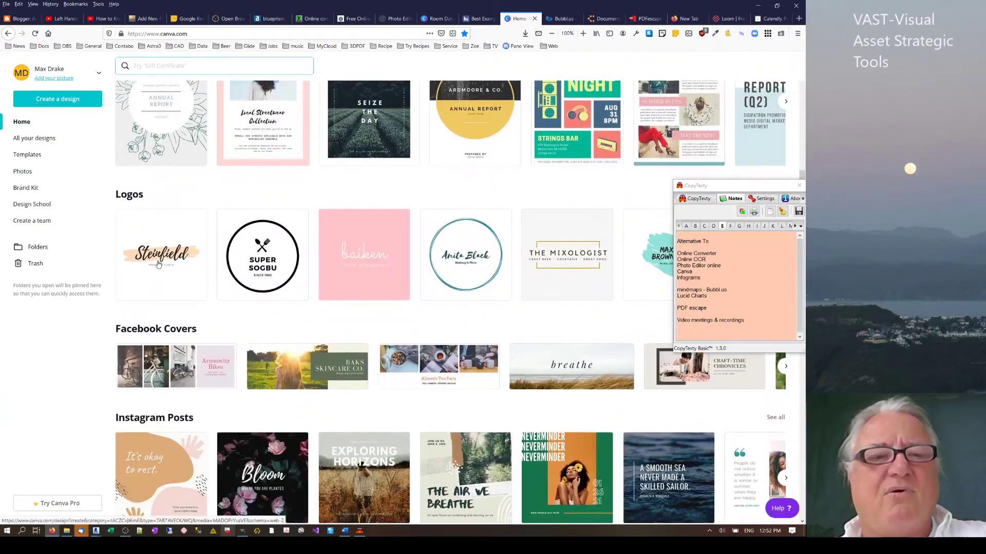
scroll(166, 271, down, 6)
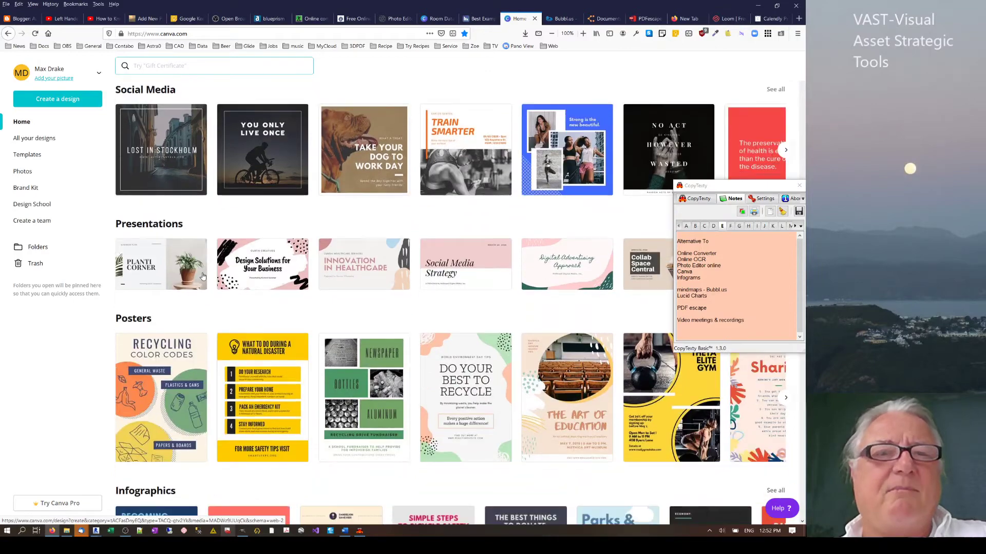
scroll(188, 264, down, 7)
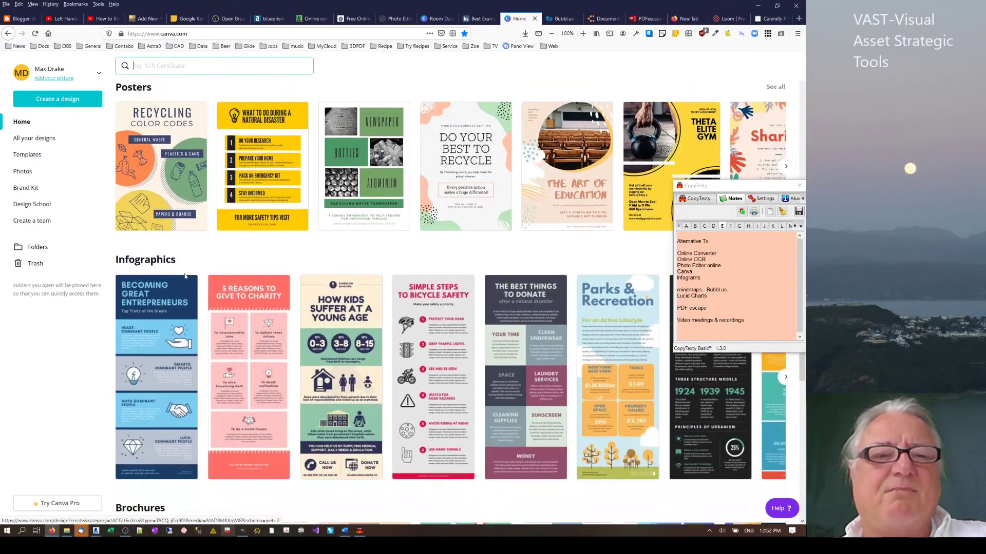
scroll(193, 280, down, 3)
scroll(175, 377, down, 5)
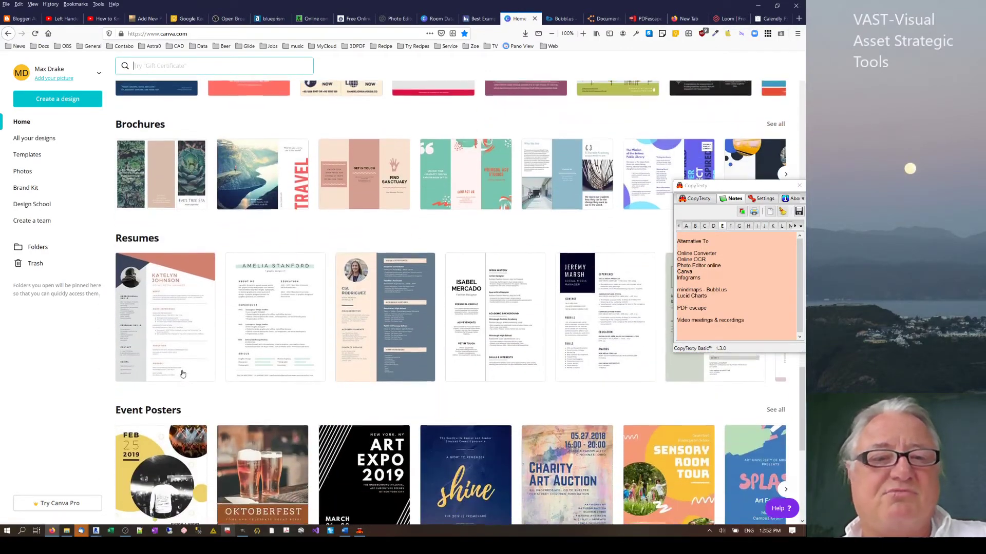
scroll(453, 363, down, 4)
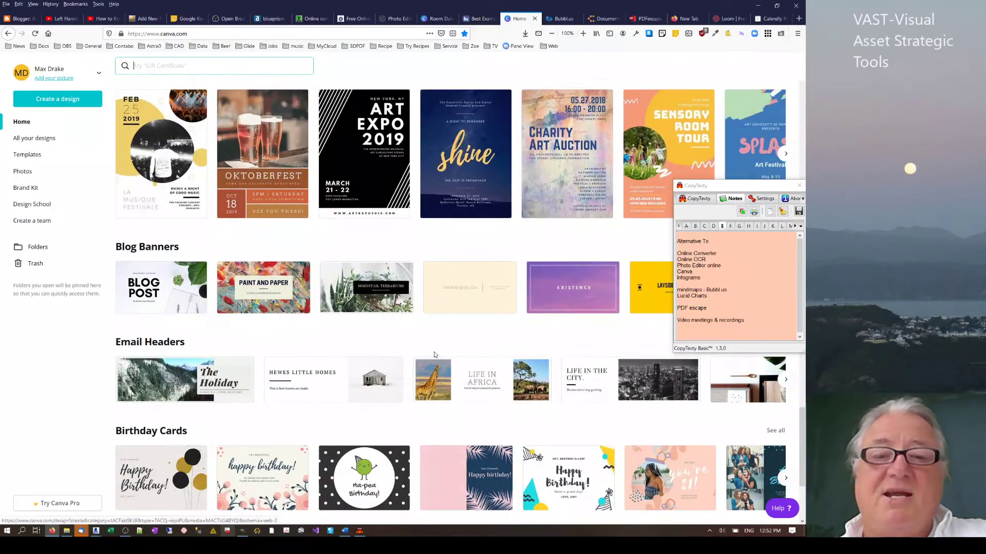
scroll(434, 352, up, 10)
scroll(331, 256, up, 1)
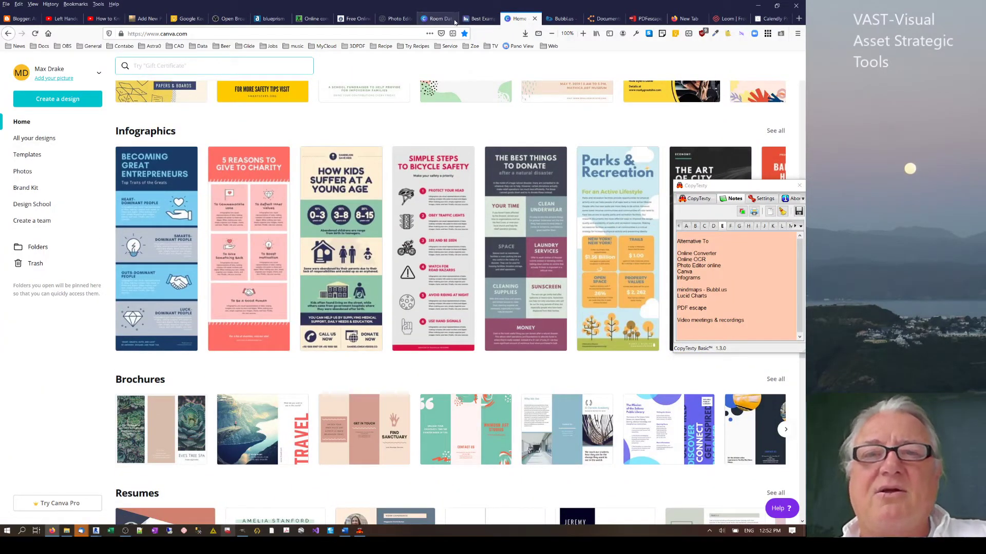
scroll(308, 185, up, 4)
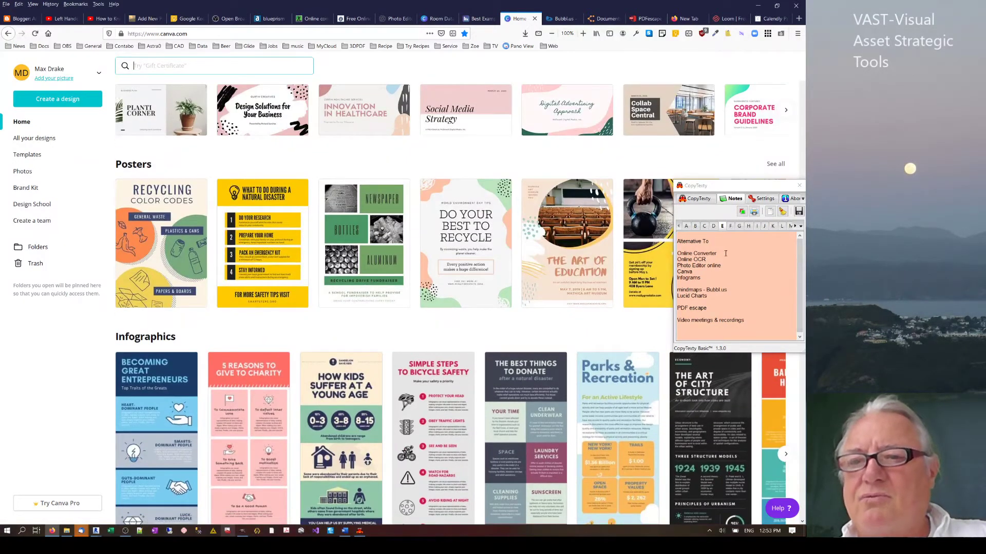
drag(755, 186, 717, 189)
drag(802, 287, 804, 81)
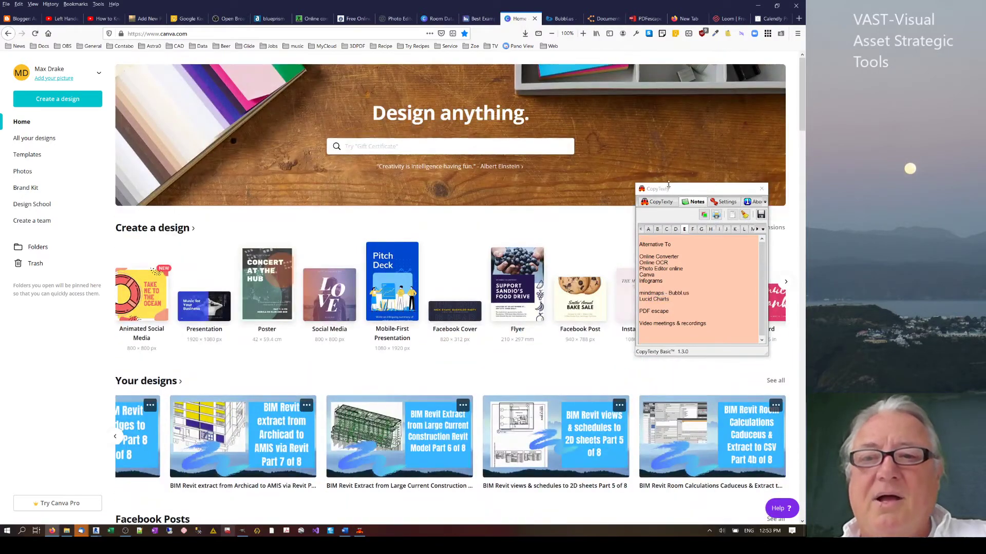
Move the notes window aside, check the Revit extract design's options, then return to the Room Data Sheet editor.
drag(668, 190, 721, 206)
click(307, 406)
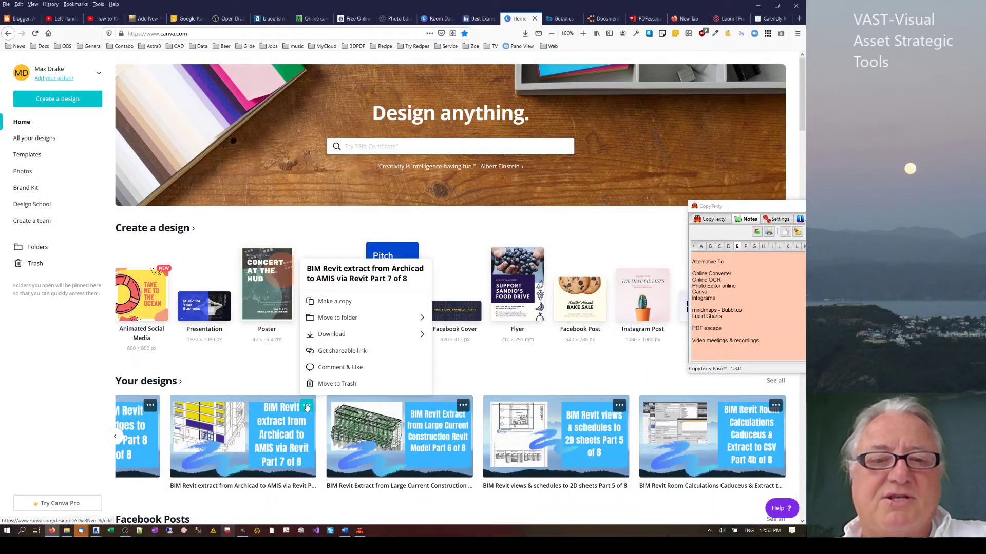
click(480, 369)
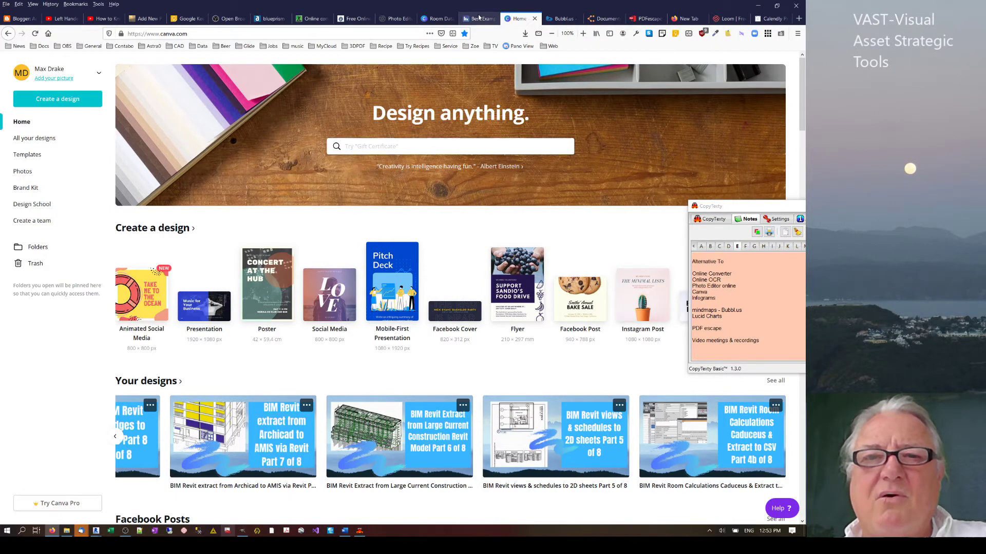
click(439, 19)
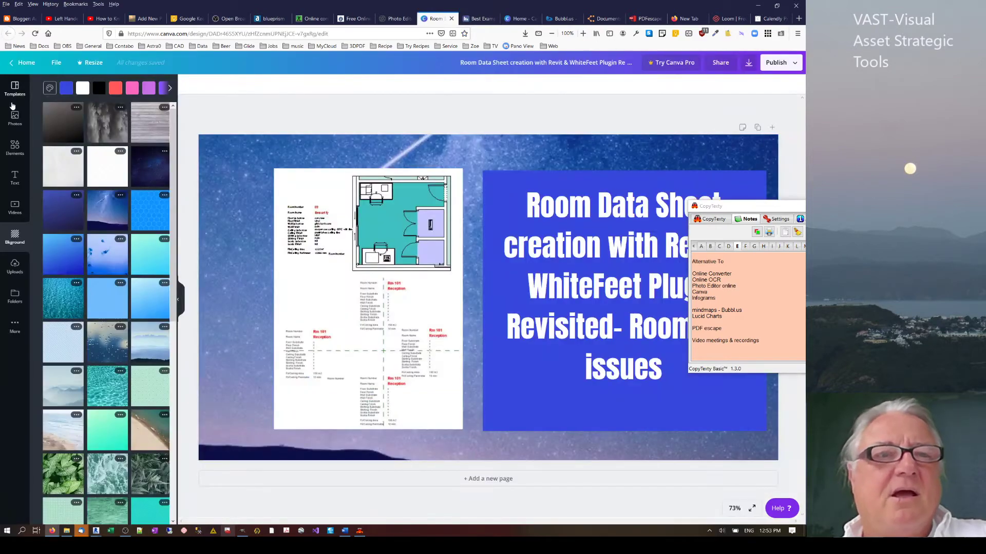
Replace the starry night page background with the rippling pool-water image.
click(512, 156)
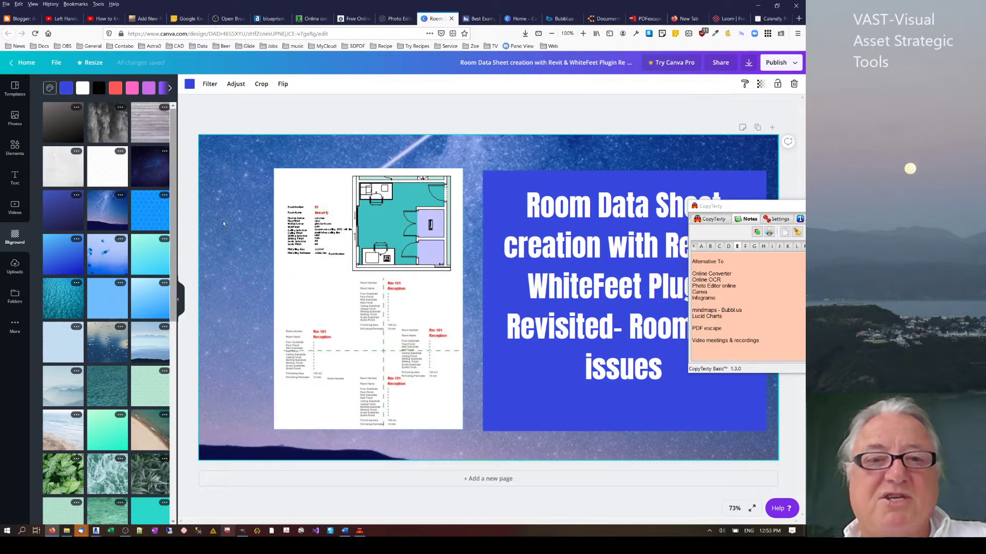
click(167, 265)
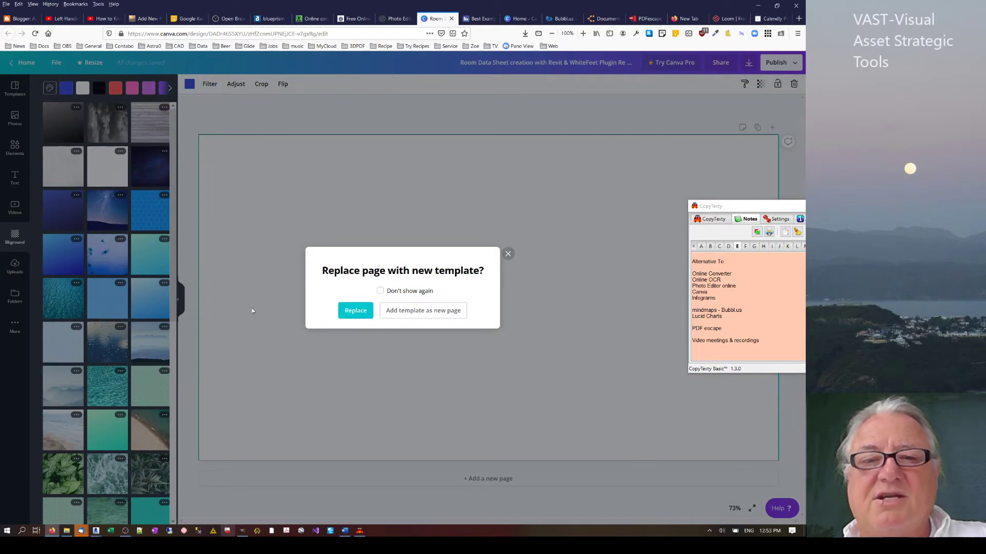
click(235, 315)
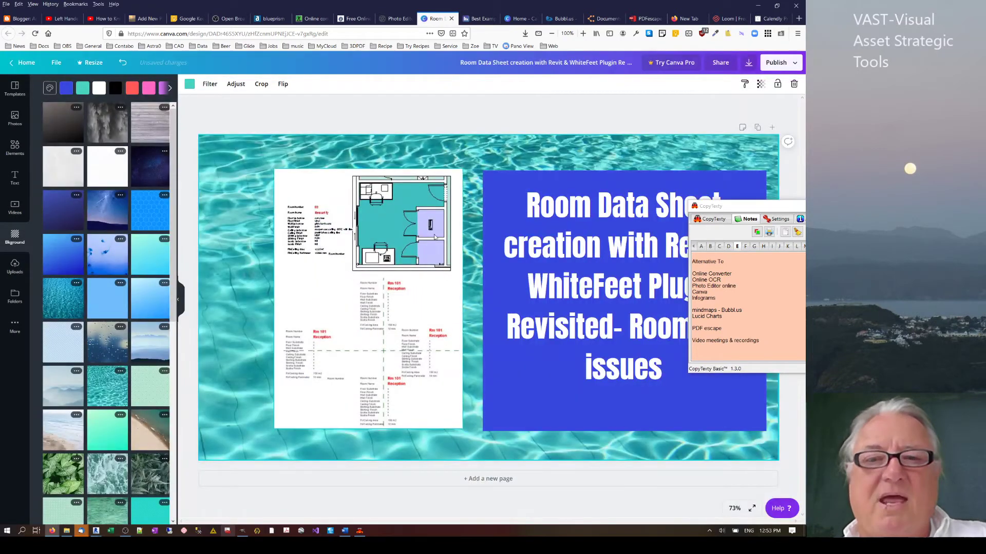
Check the title text, blue rectangle colours and floor-plan image, leaving them unchanged.
click(509, 362)
click(537, 417)
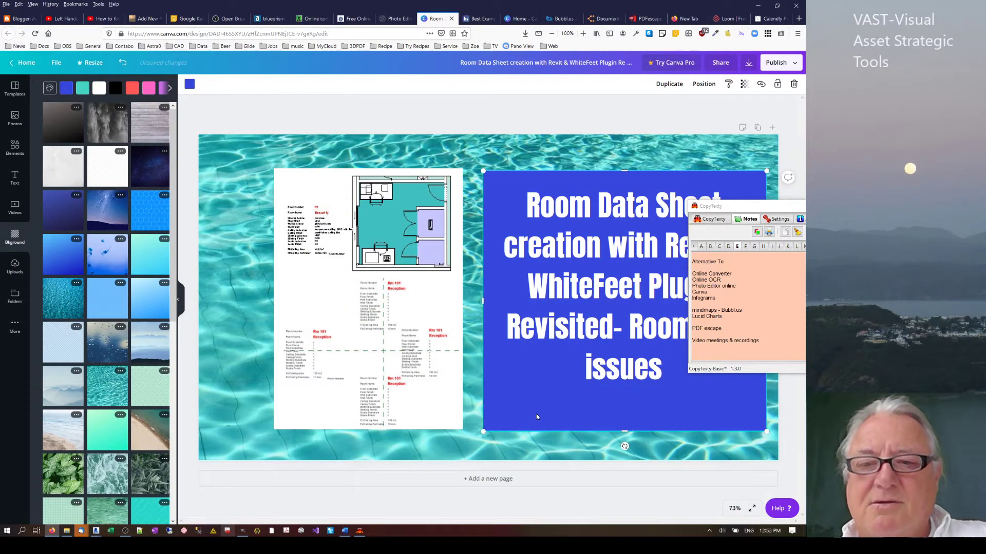
click(190, 86)
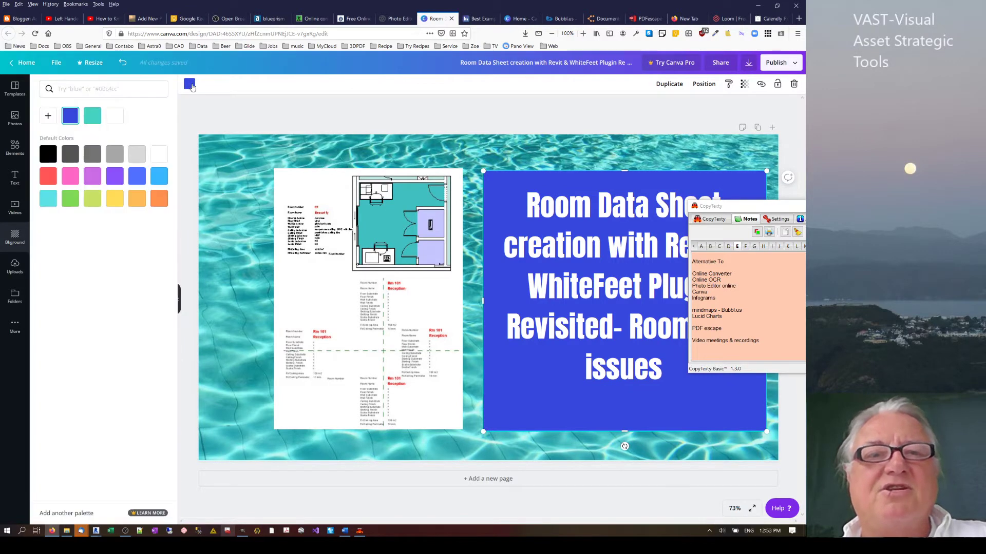
click(190, 87)
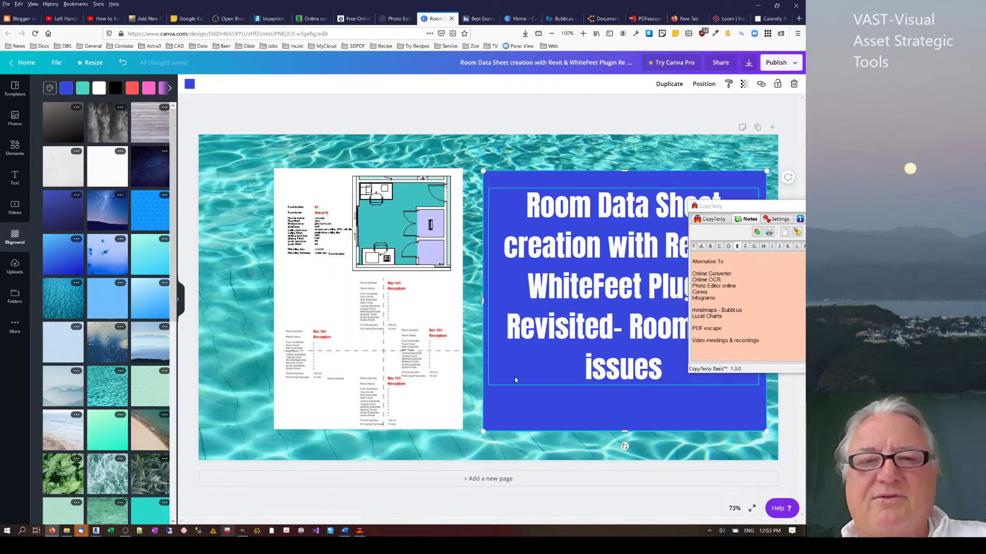
click(429, 315)
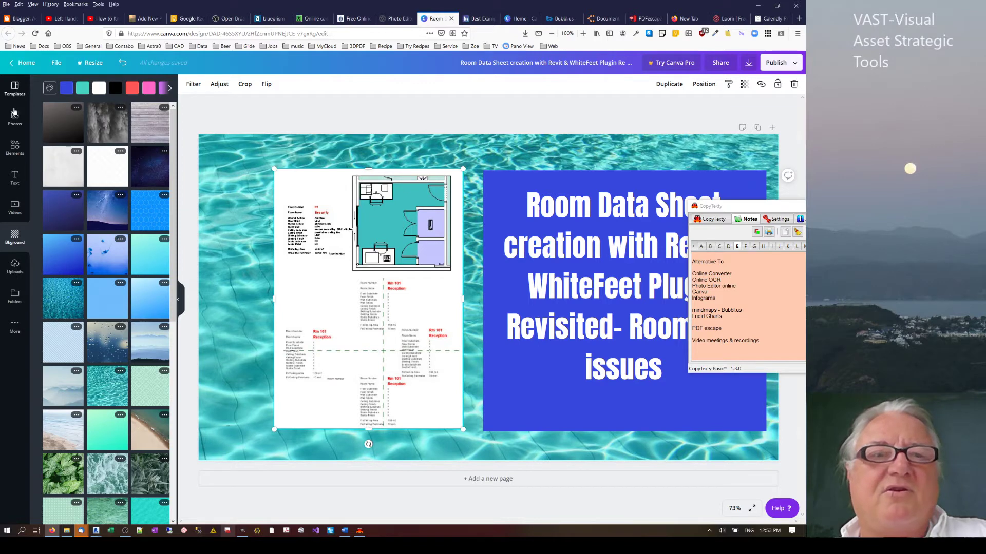
Open the Download panel and list the file types, with PNG suggested over JPG and PDF.
click(511, 202)
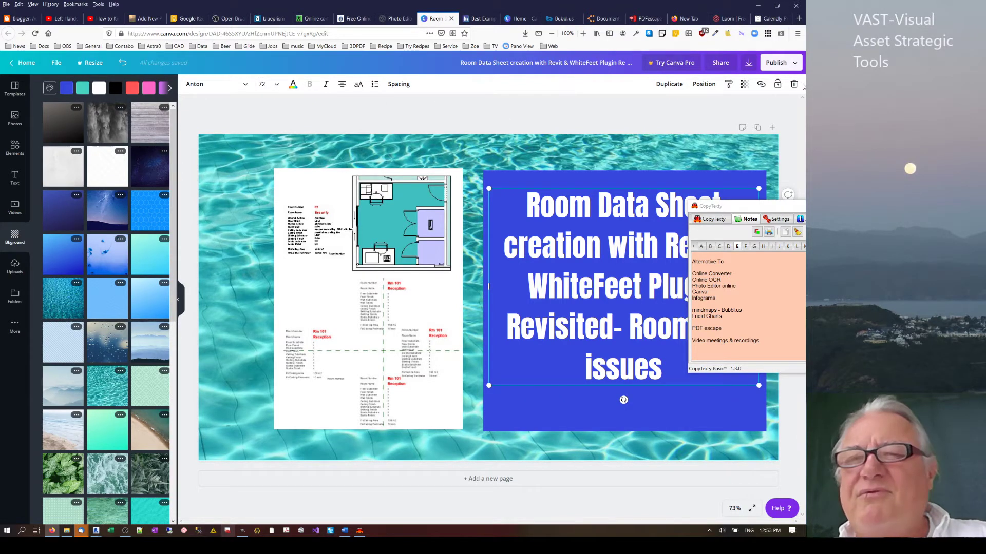
click(748, 62)
click(740, 121)
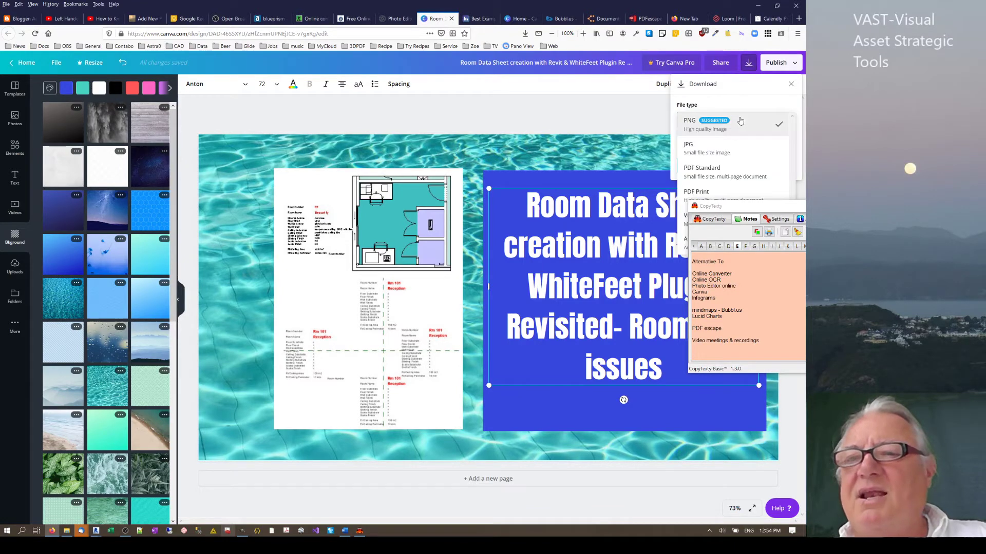